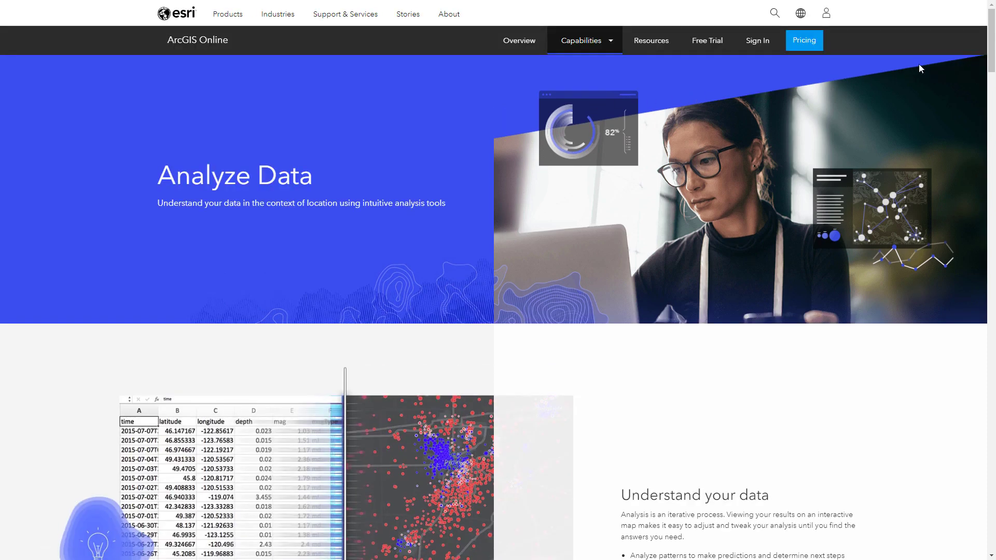
# Scroll the Analyze Data page and open the 'Site a new hospital' web map in Map Viewer
pyautogui.scroll(-3, 993, 69)
pyautogui.moveTo(993, 69); pyautogui.dragTo(976, 131)
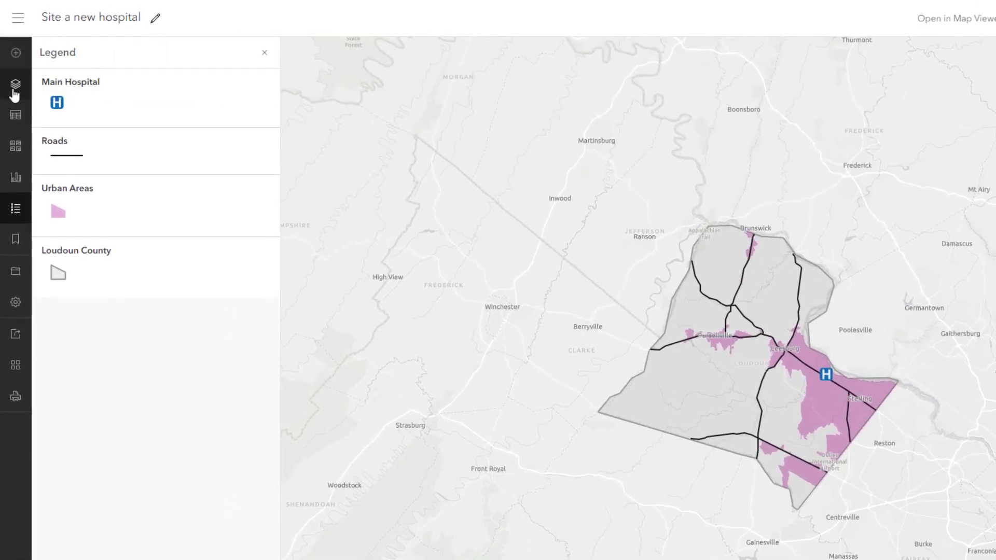
# Switch from the Legend to the Layers panel to list Main Hospital, Roads, Urban Areas and Loudoun County
pyautogui.click(15, 91)
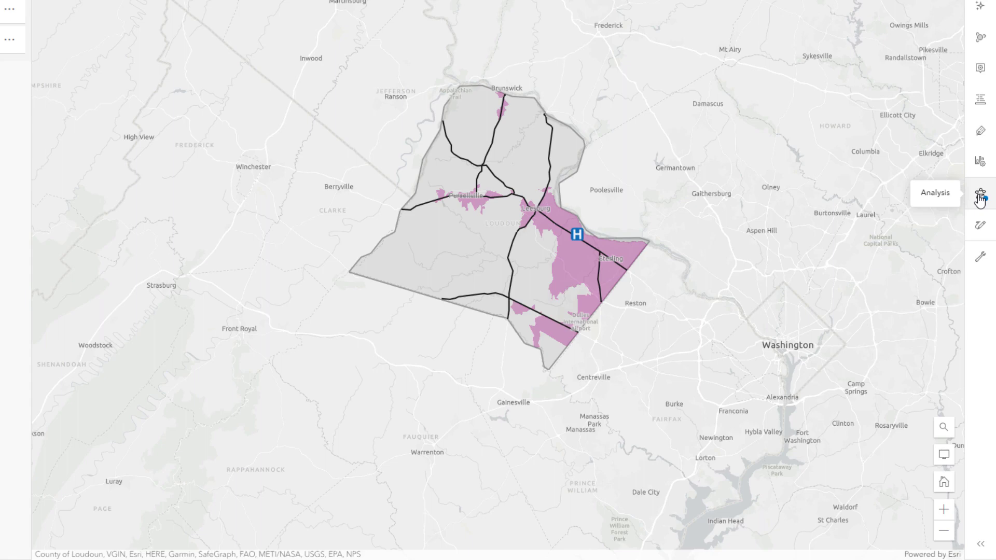
# Open Analysis Tools, browse the categories, and expand Use proximity to reveal Generate Travel Areas
pyautogui.click(980, 198)
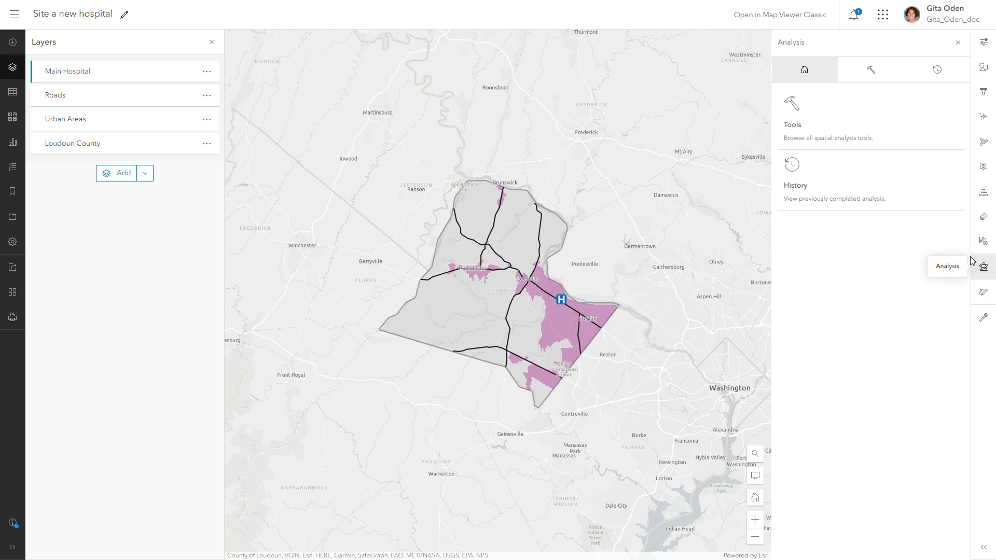
pyautogui.click(863, 136)
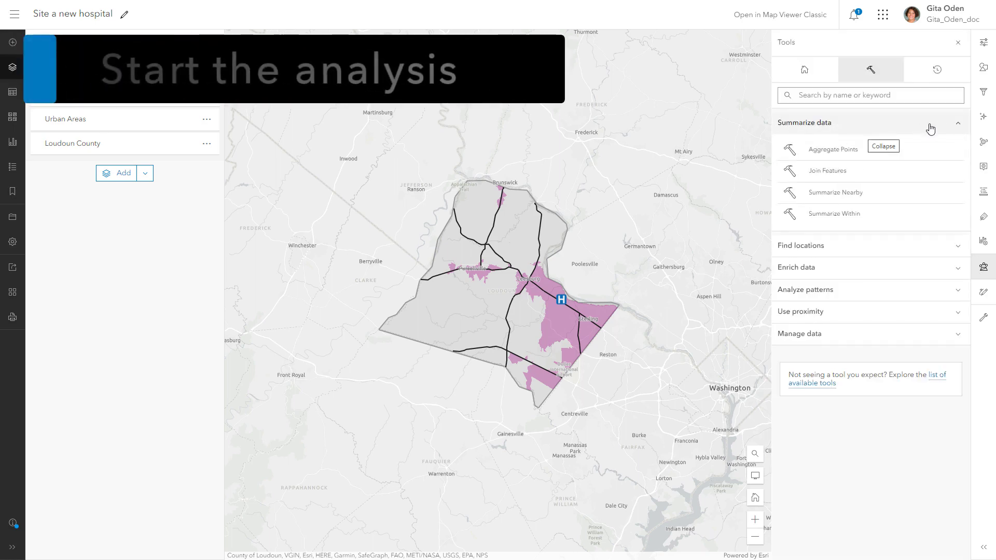
pyautogui.click(957, 124)
pyautogui.click(957, 148)
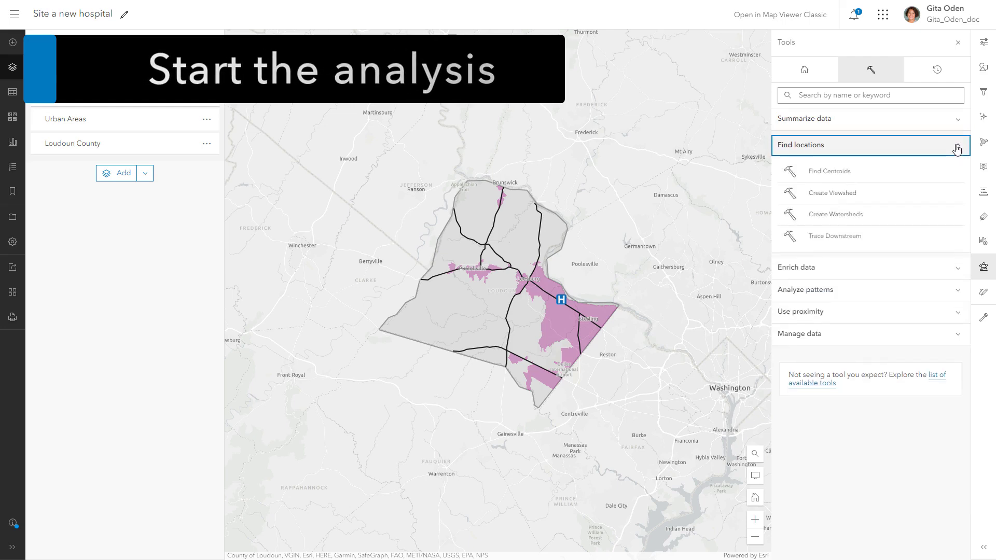
pyautogui.click(956, 145)
pyautogui.click(947, 233)
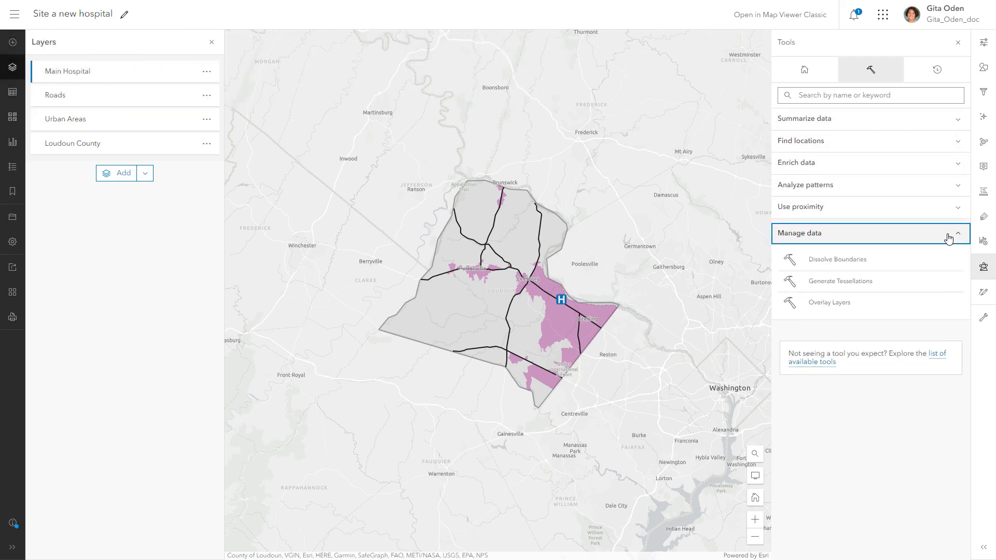
pyautogui.click(948, 234)
pyautogui.click(958, 166)
pyautogui.click(957, 165)
pyautogui.click(955, 206)
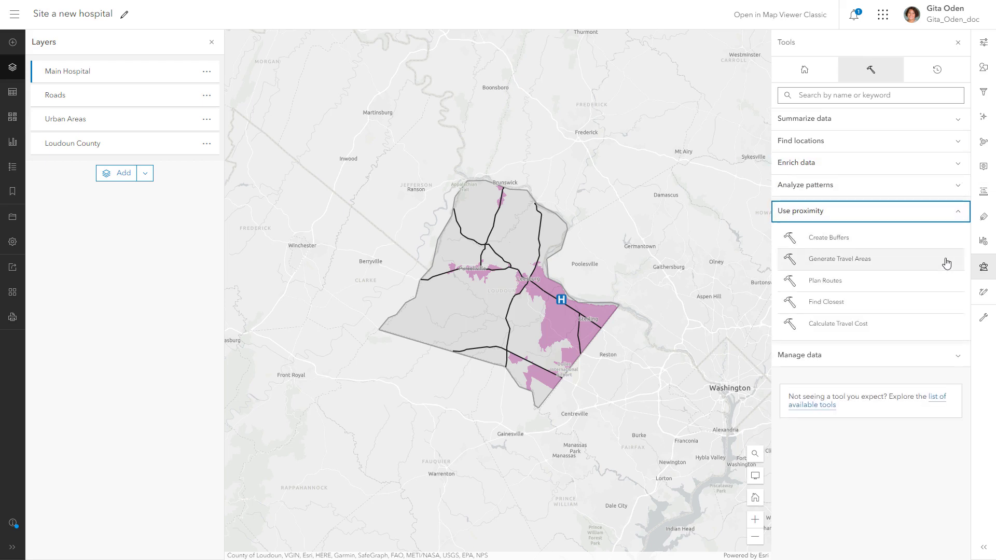
pyautogui.moveTo(947, 264)
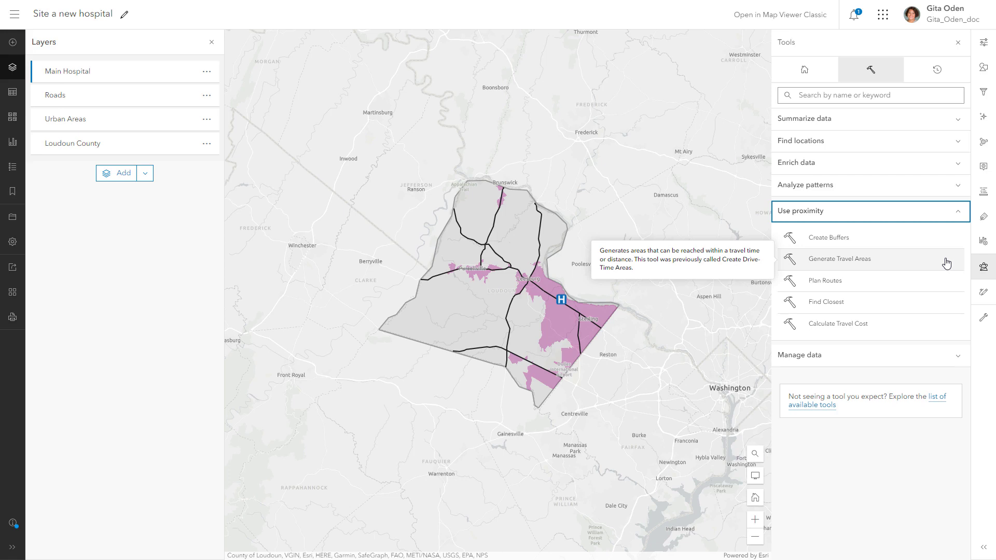
# Start Generate Travel Areas with Main Hospital as input and a 20-minute cutoff
pyautogui.click(946, 263)
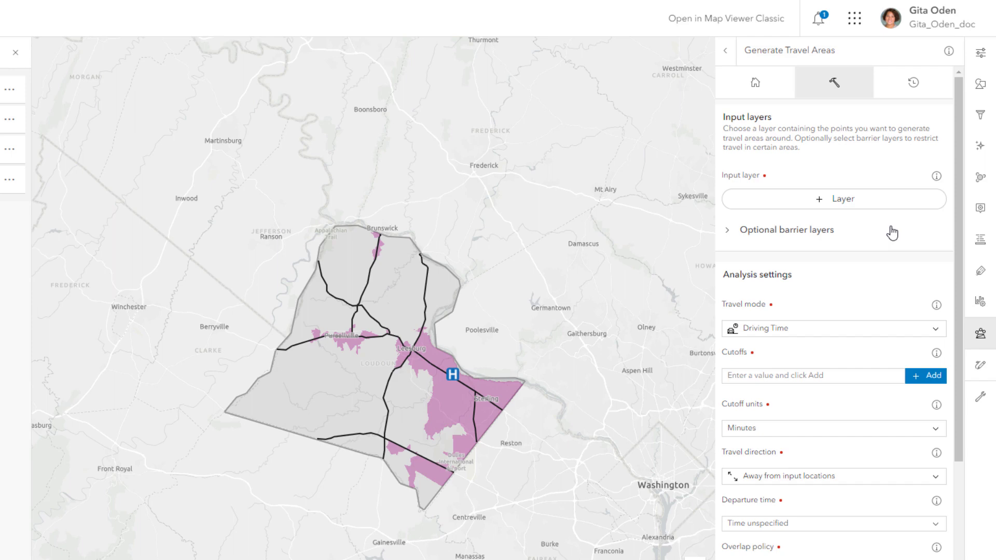
pyautogui.click(880, 209)
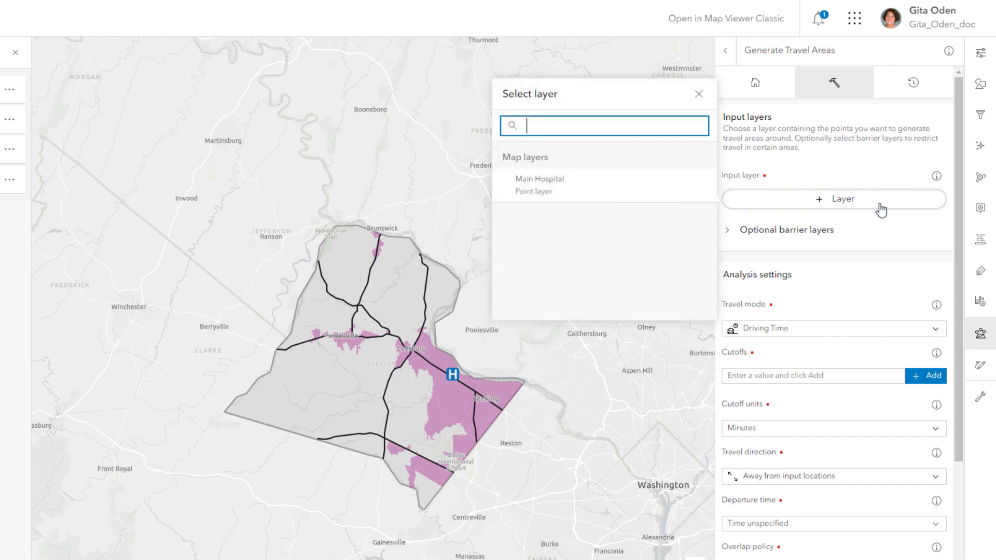
pyautogui.click(661, 189)
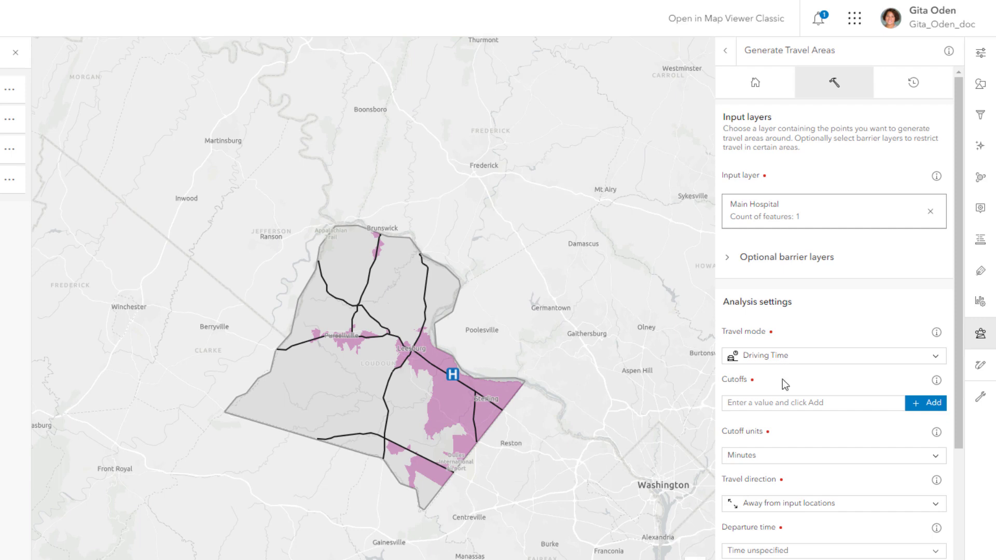
pyautogui.click(777, 402)
pyautogui.write('20')
pyautogui.press('Return')
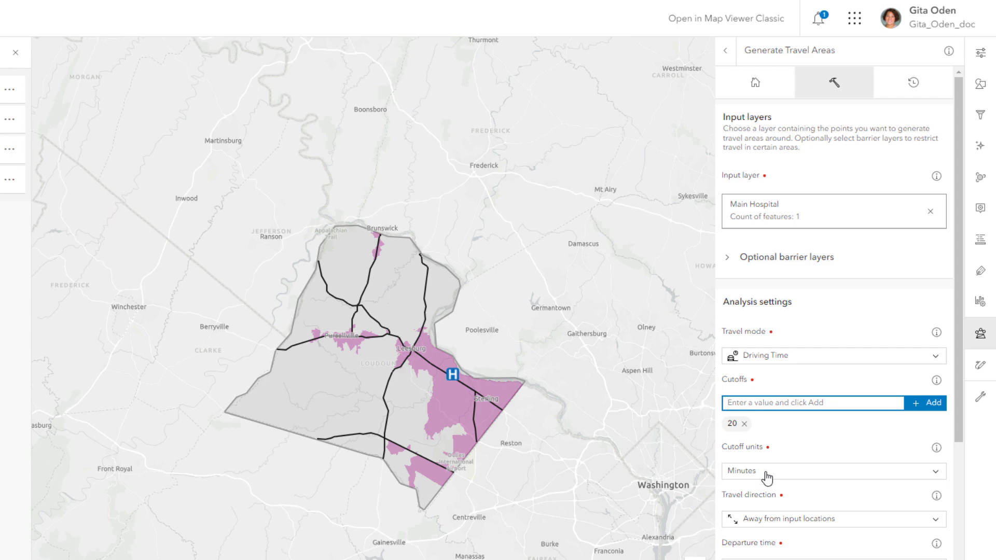
# Set direction toward the hospital, name the output Drive20MinHospital, and estimate credits (0.5)
pyautogui.click(777, 520)
pyautogui.click(782, 409)
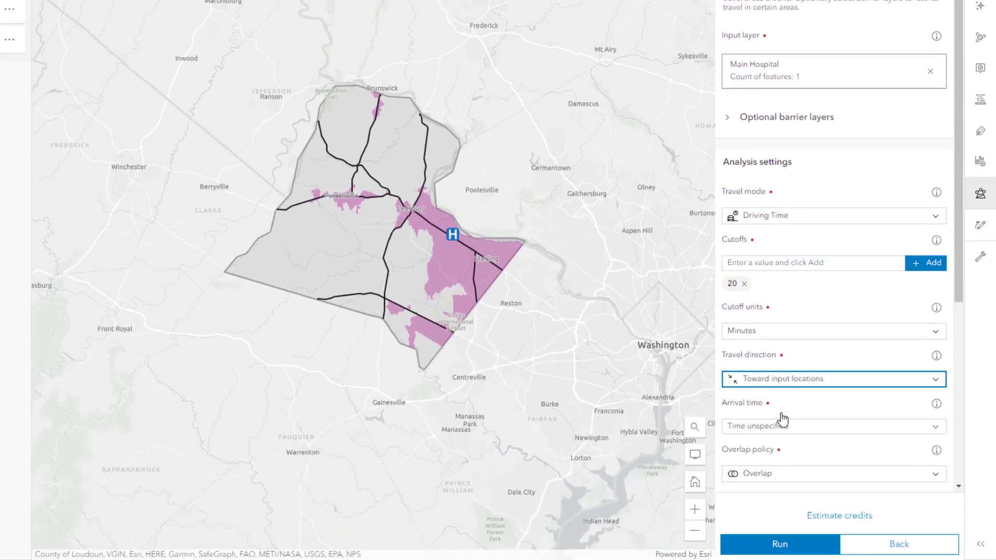
pyautogui.scroll(-5, 780, 474)
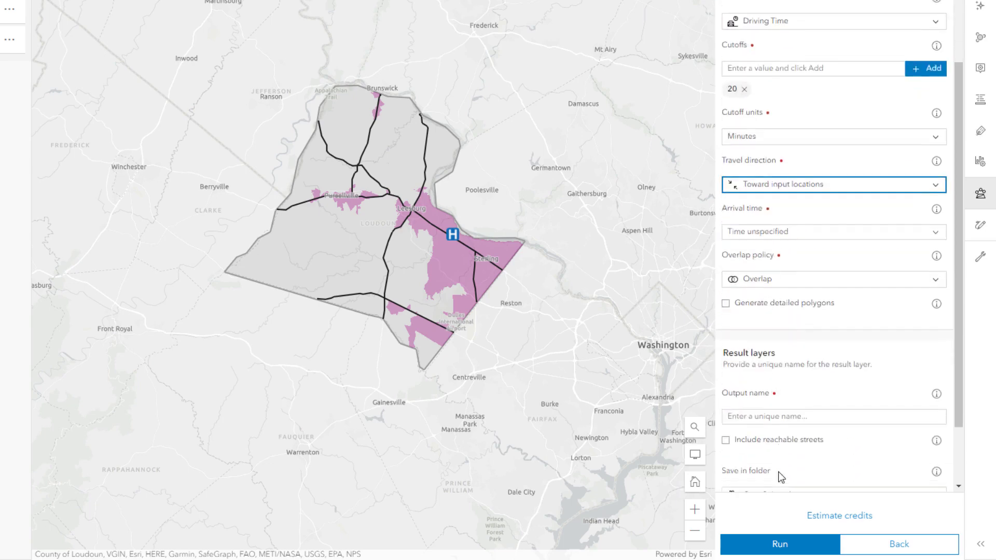
pyautogui.click(764, 353)
pyautogui.write('Drive20MinHospital')
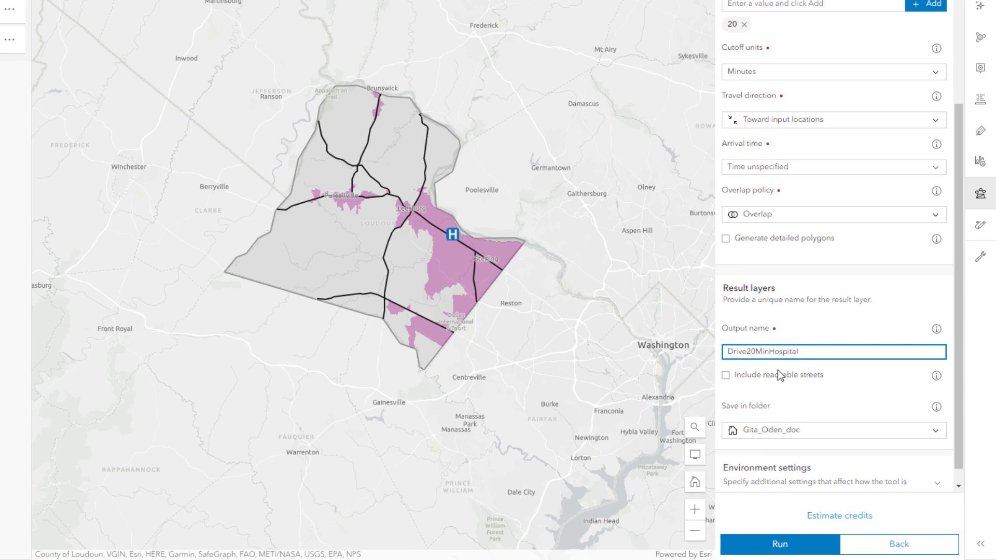
pyautogui.scroll(-1, 794, 413)
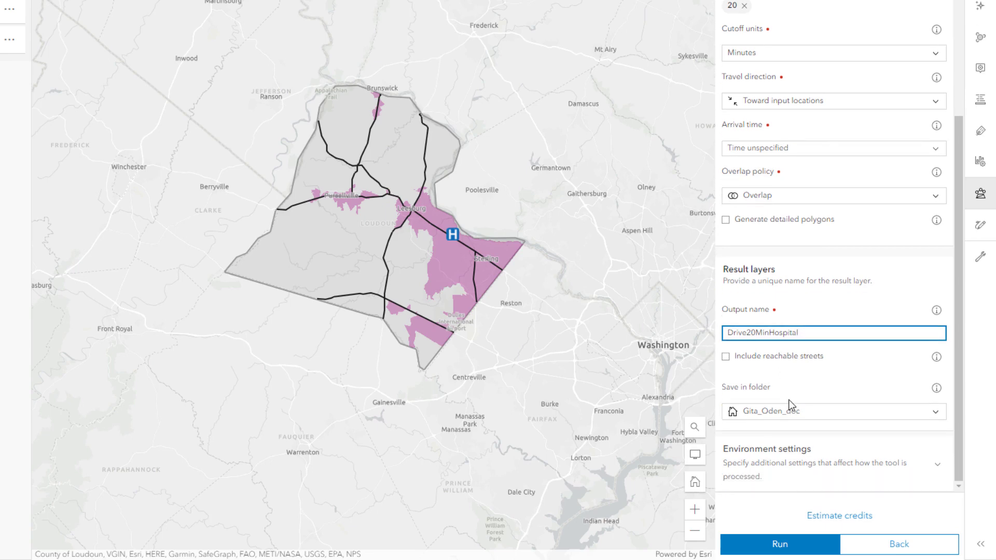
pyautogui.click(819, 518)
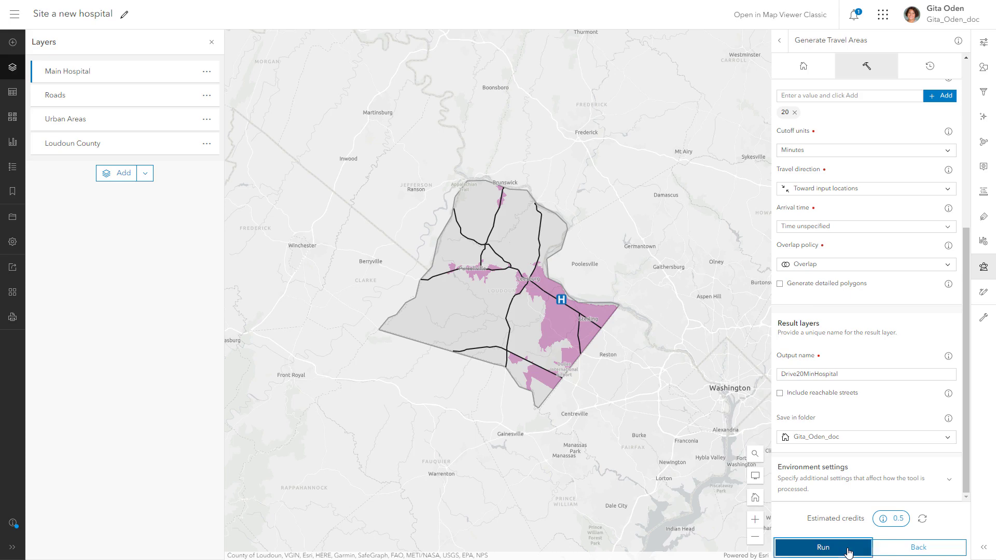
# Run the Generate Travel Areas job and follow its progress in History
pyautogui.click(817, 546)
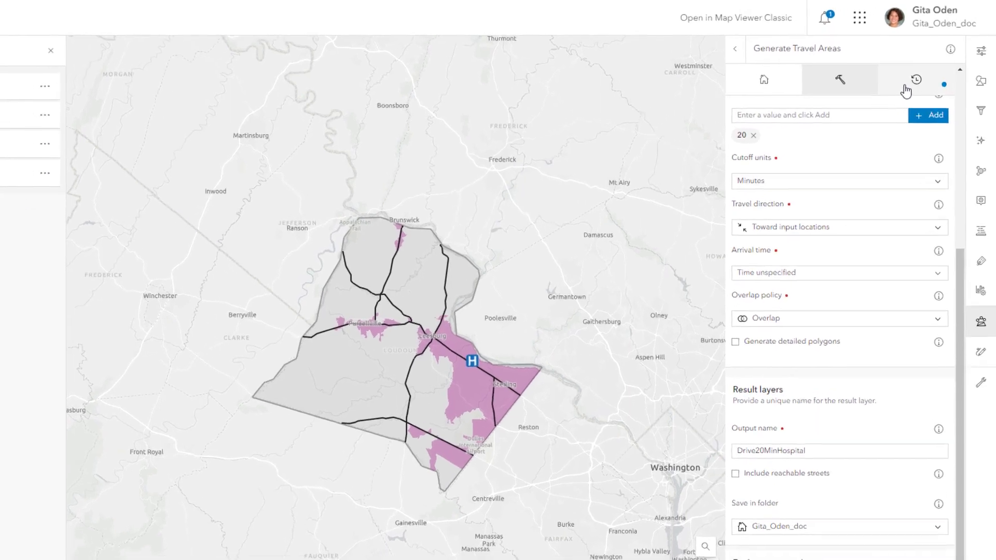
pyautogui.click(906, 89)
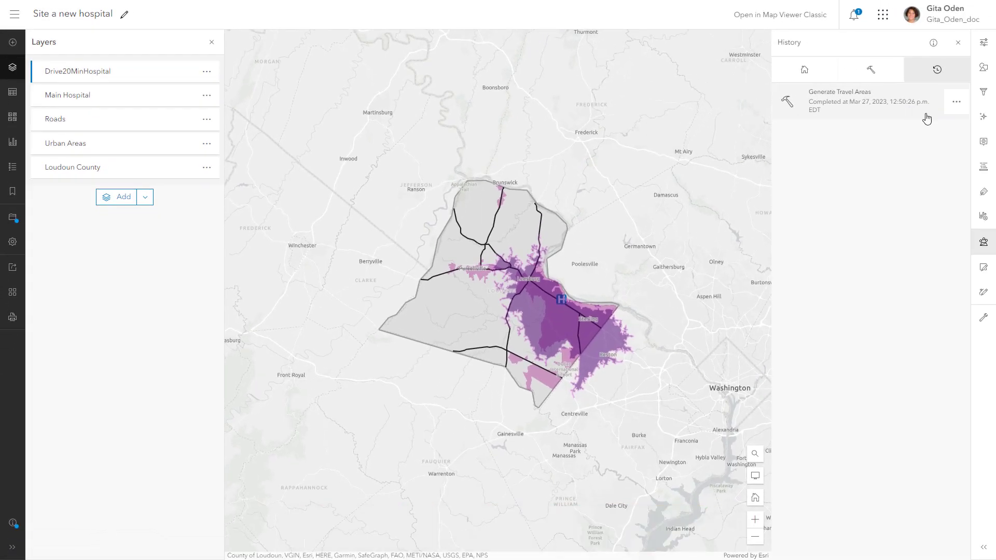
# Return to the full analysis tool list and expand Use proximity to show Create Buffers
pyautogui.click(878, 73)
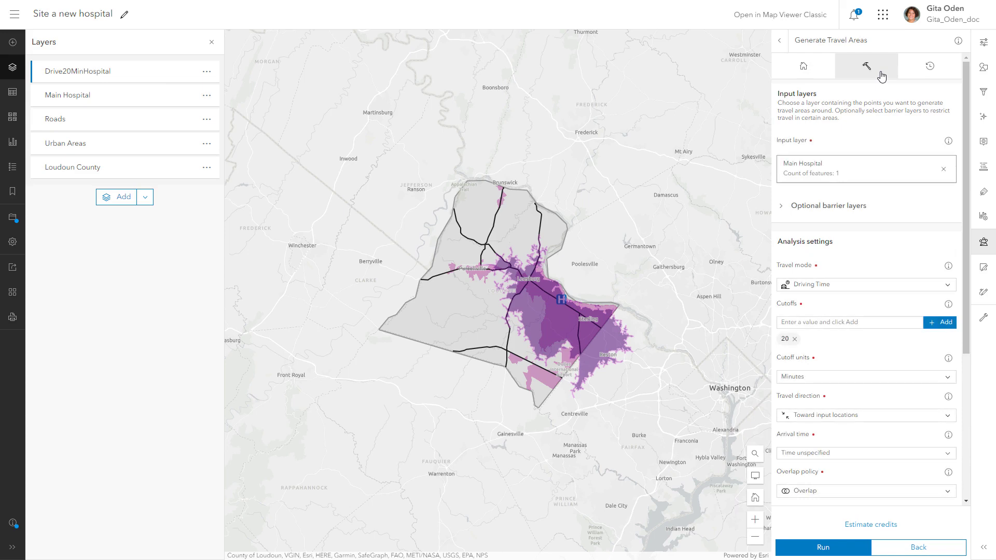
pyautogui.click(780, 41)
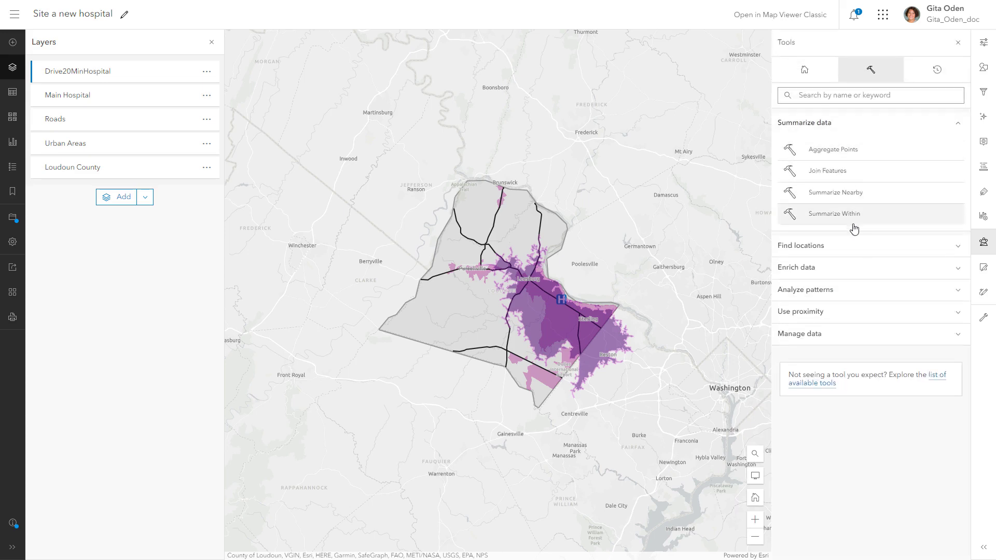
pyautogui.click(857, 310)
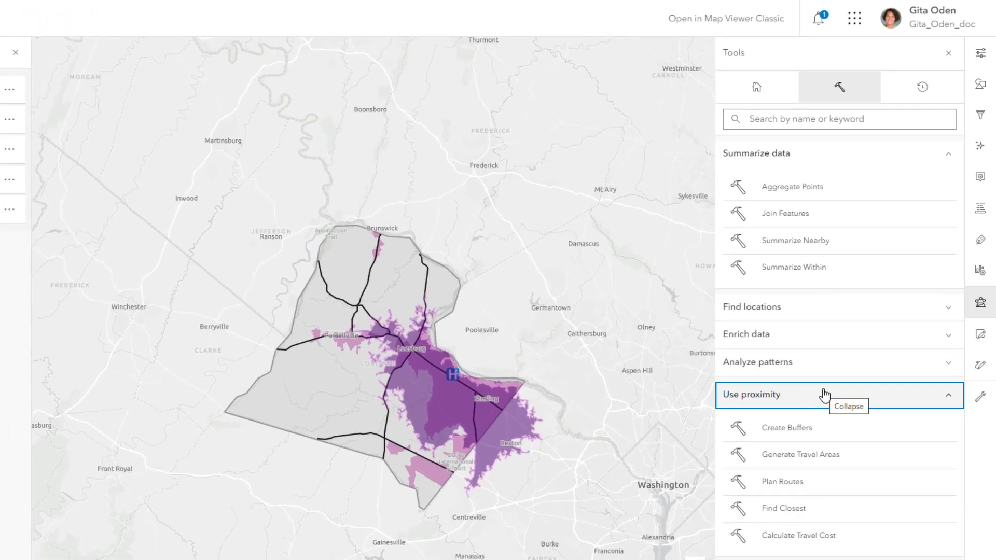
# Set up Create Buffers on the Roads layer with a 1-mile distance and dissolved overlaps
pyautogui.click(818, 434)
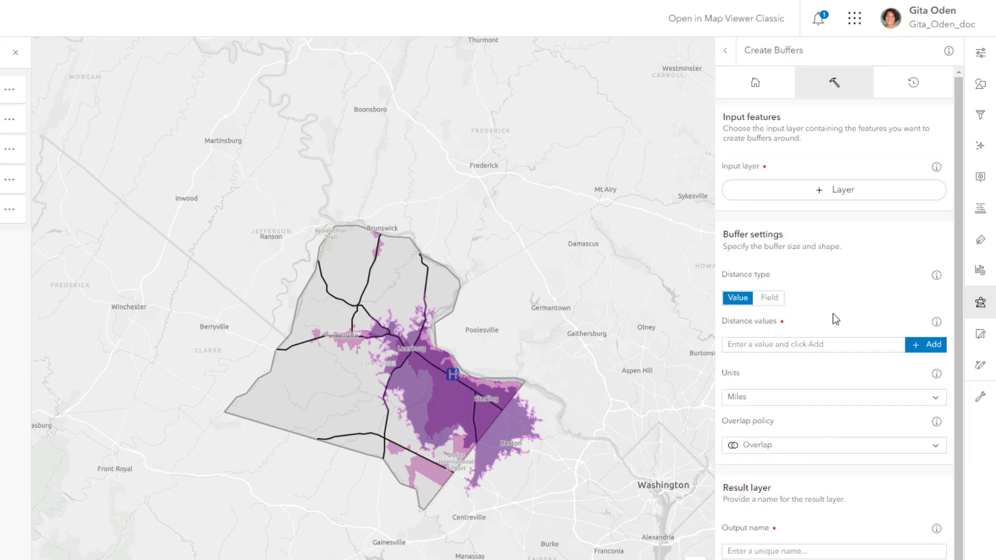
pyautogui.click(837, 190)
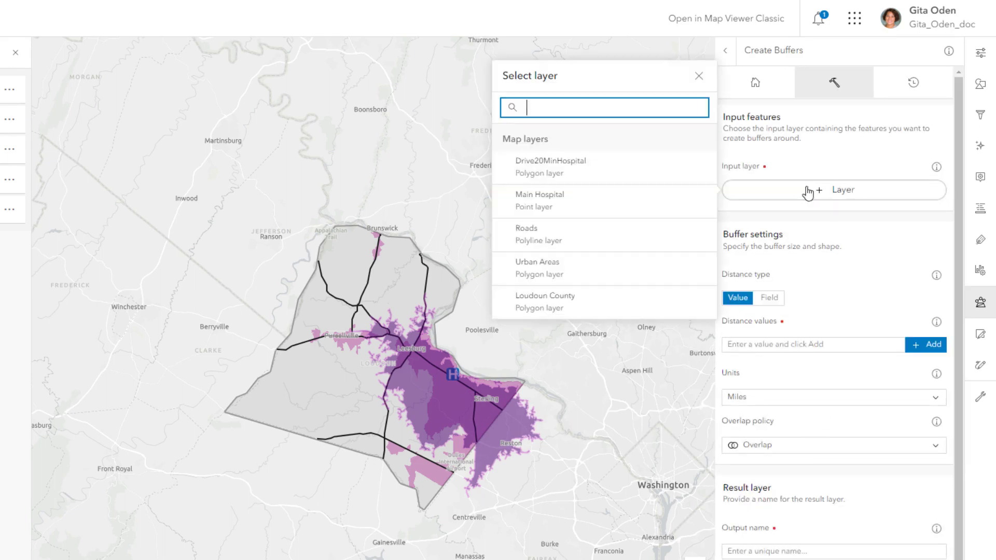
pyautogui.click(617, 232)
pyautogui.click(742, 368)
pyautogui.press('Return')
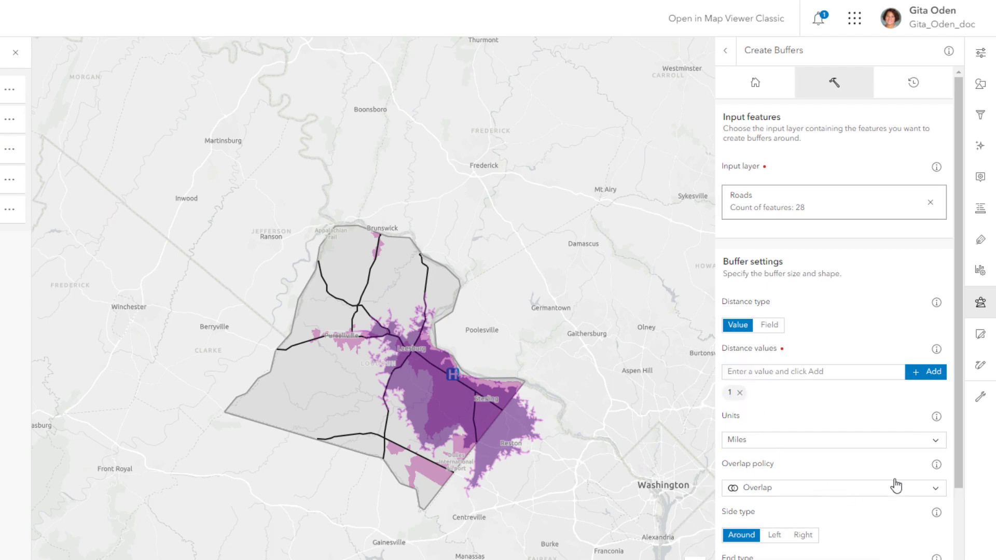
pyautogui.click(930, 493)
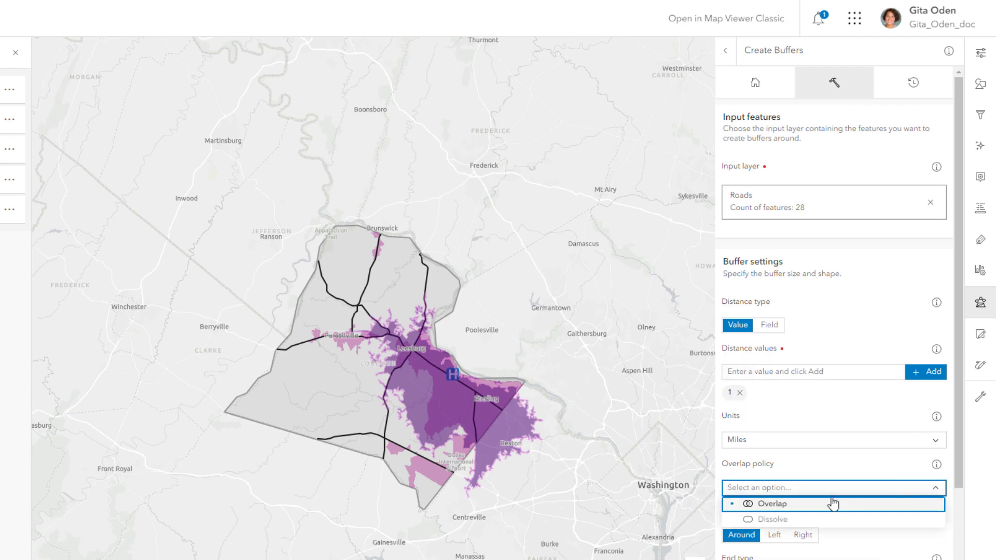
pyautogui.click(772, 519)
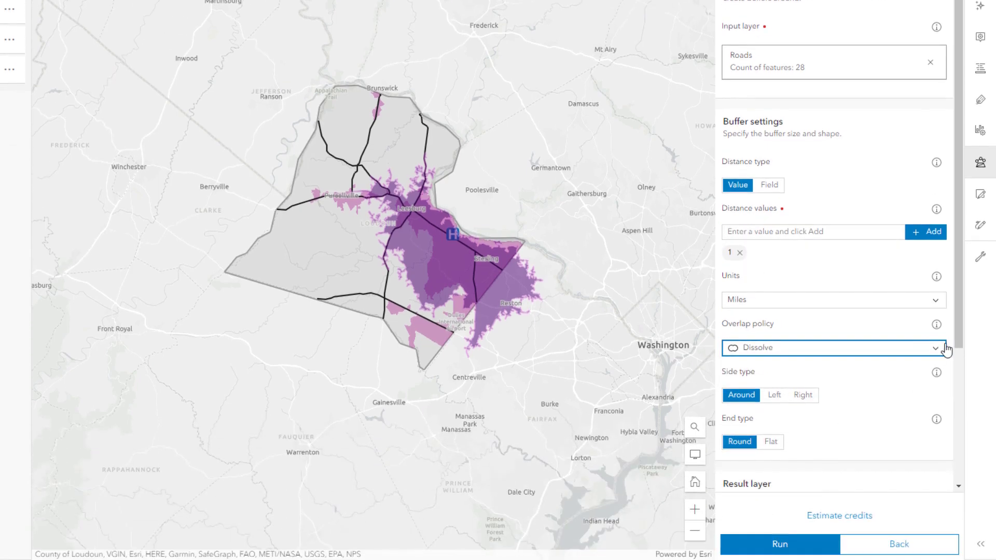
# Name the buffer output BufRoads1Mi and run the analysis
pyautogui.scroll(-3, 956, 345)
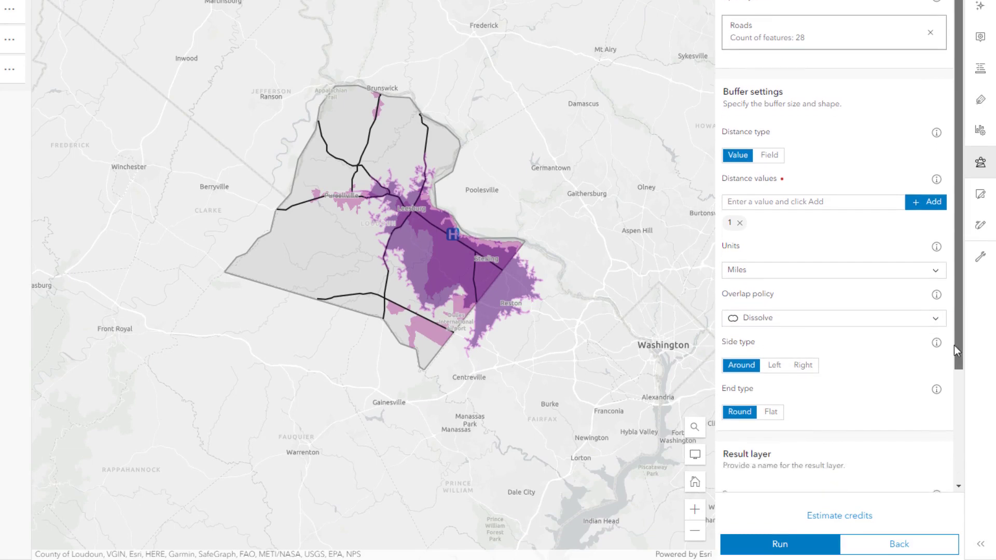
pyautogui.click(794, 380)
pyautogui.write('B')
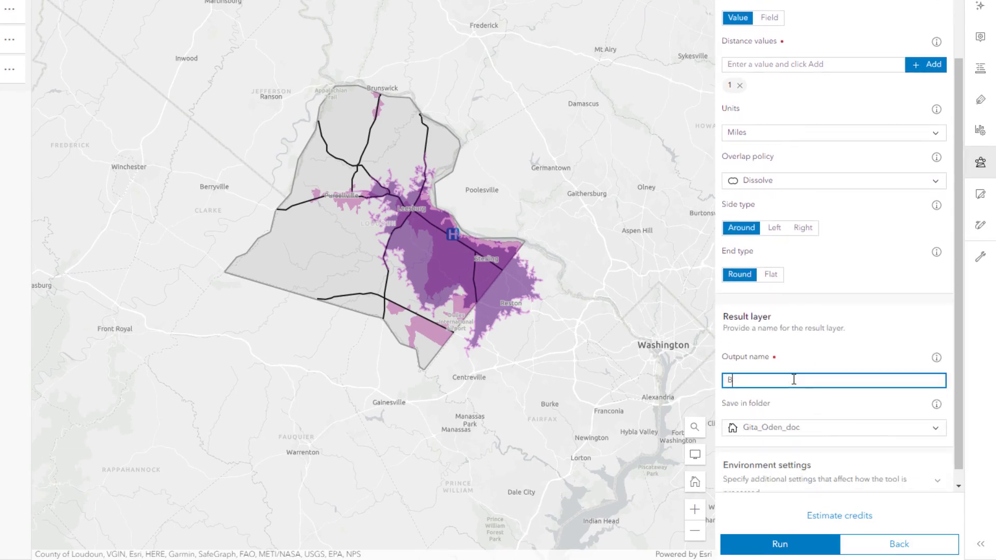
pyautogui.write('ufRoads1Mi')
pyautogui.scroll(-1, 794, 394)
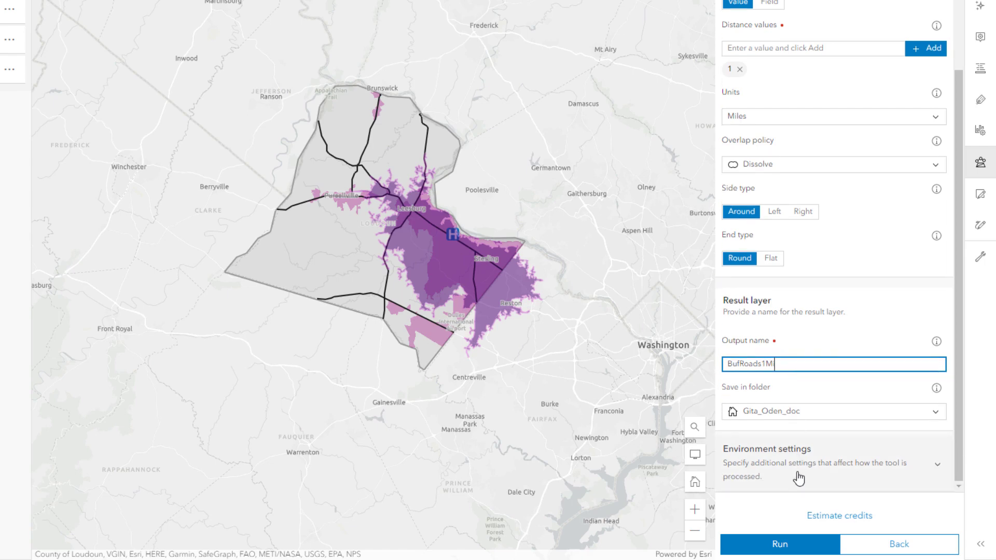
pyautogui.click(798, 549)
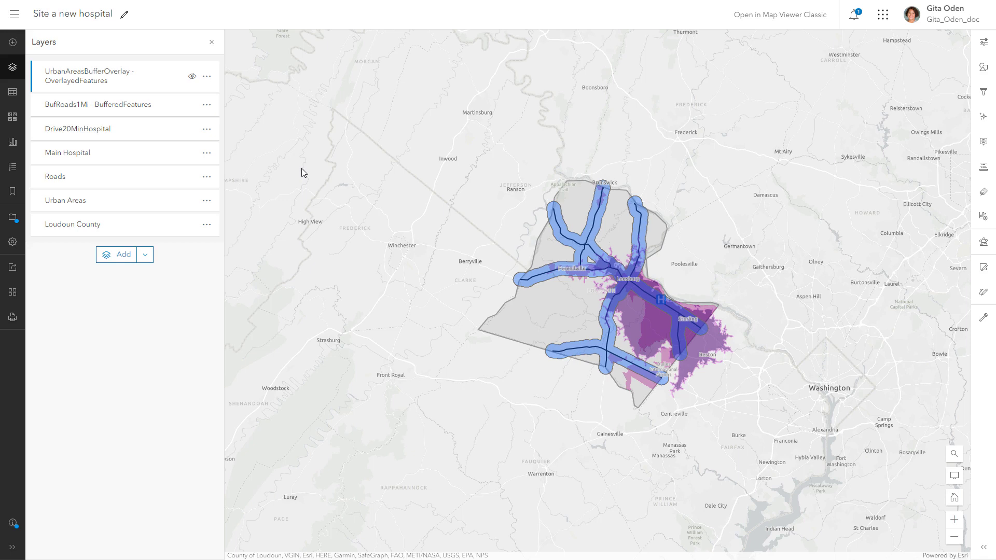
# Turn on UrbanAreasBufferOverlay and turn off Main Hospital, Roads, Urban Areas and BufRoads1Mi
pyautogui.click(191, 78)
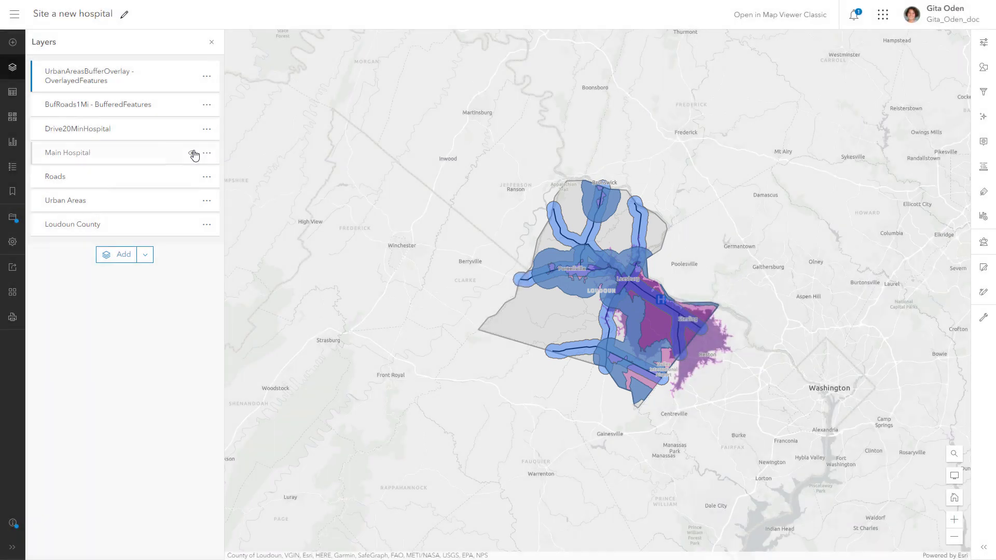
pyautogui.click(192, 153)
pyautogui.click(192, 177)
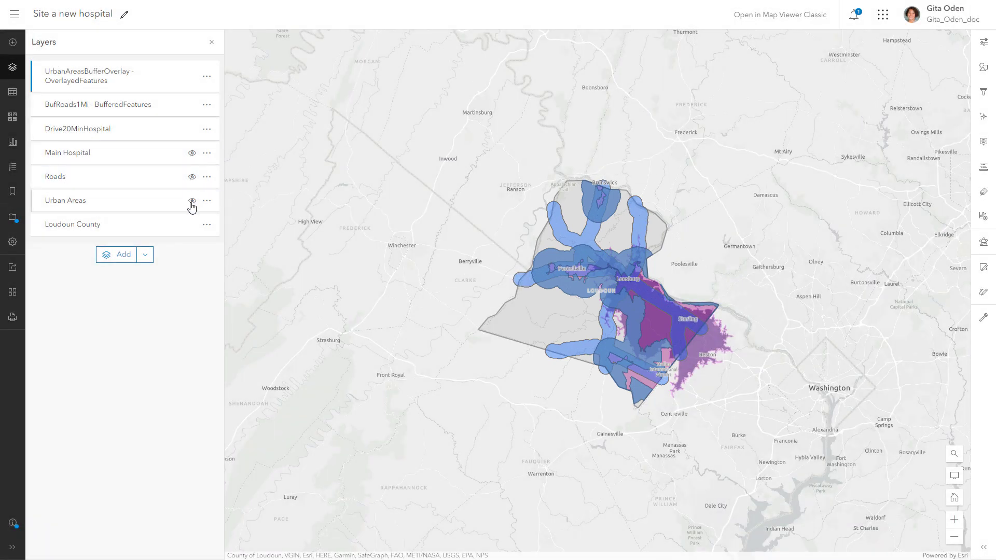
pyautogui.click(192, 202)
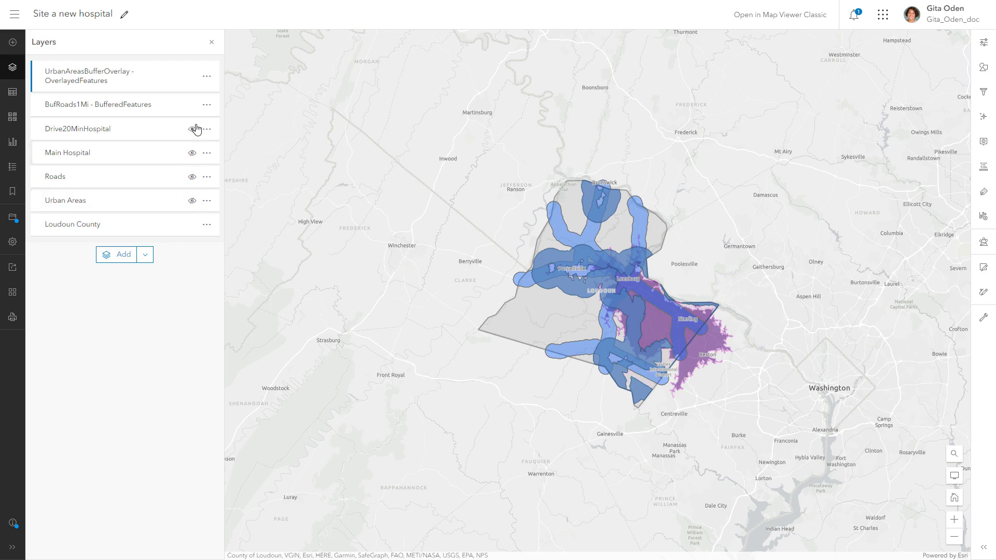
pyautogui.click(192, 106)
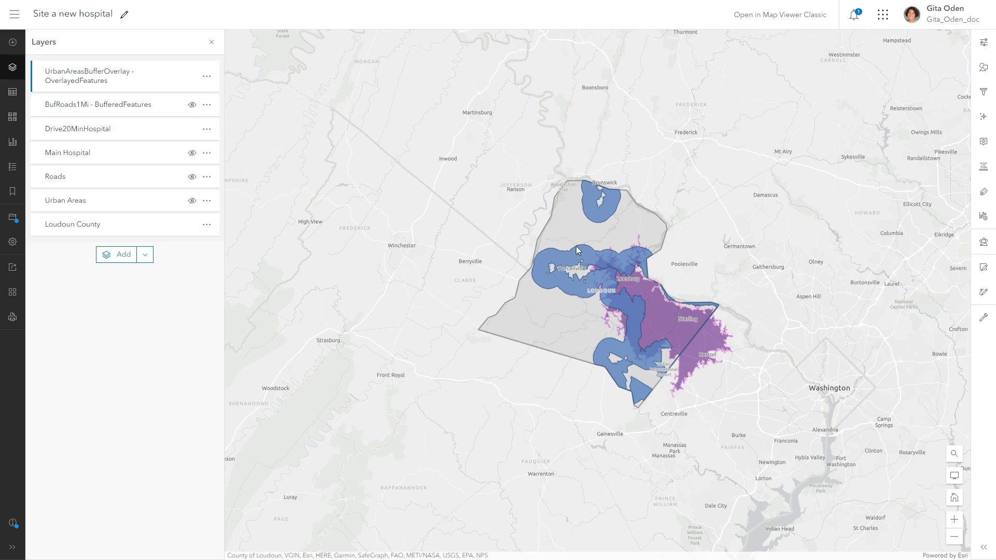
# Search the analysis tools for 'overlay' and open Overlay Layers
pyautogui.click(983, 245)
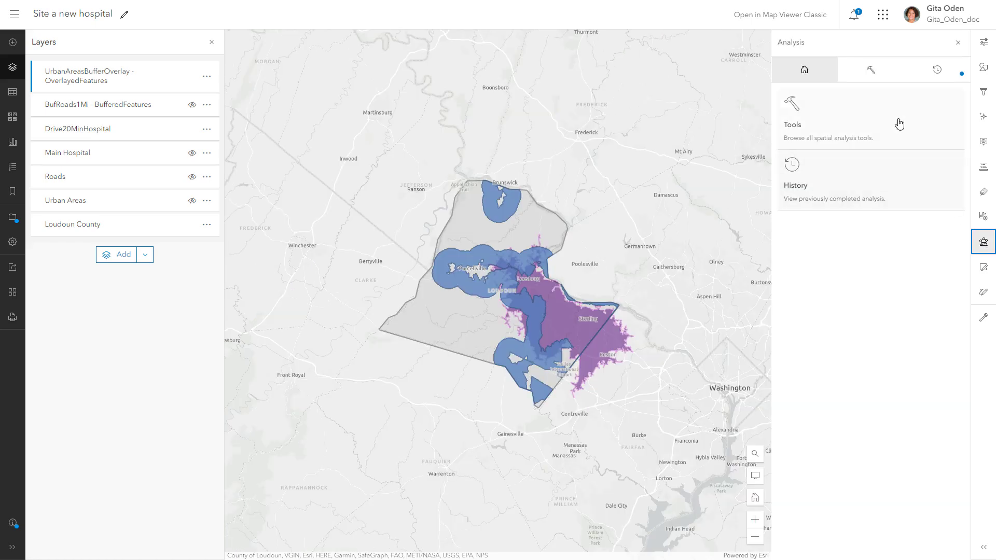
pyautogui.click(870, 69)
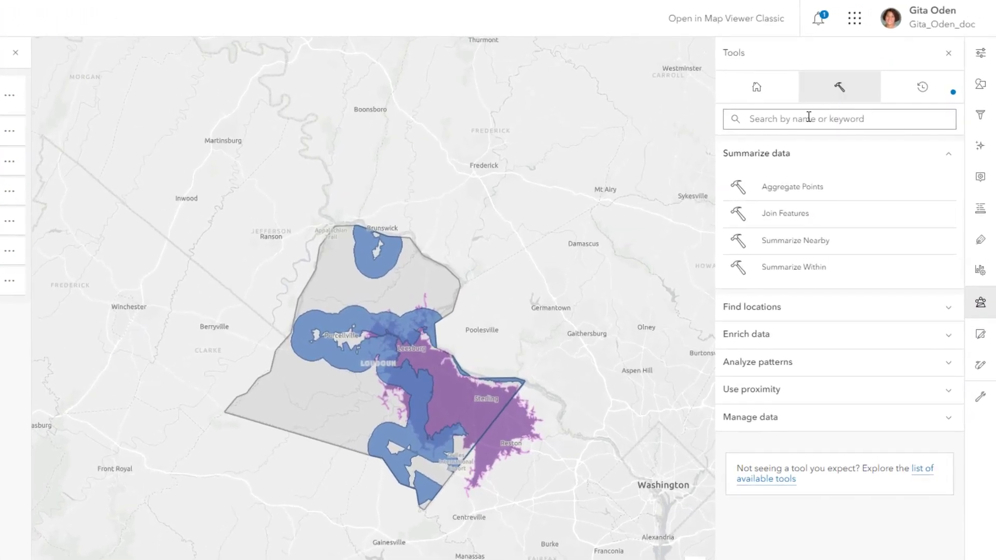
pyautogui.click(809, 117)
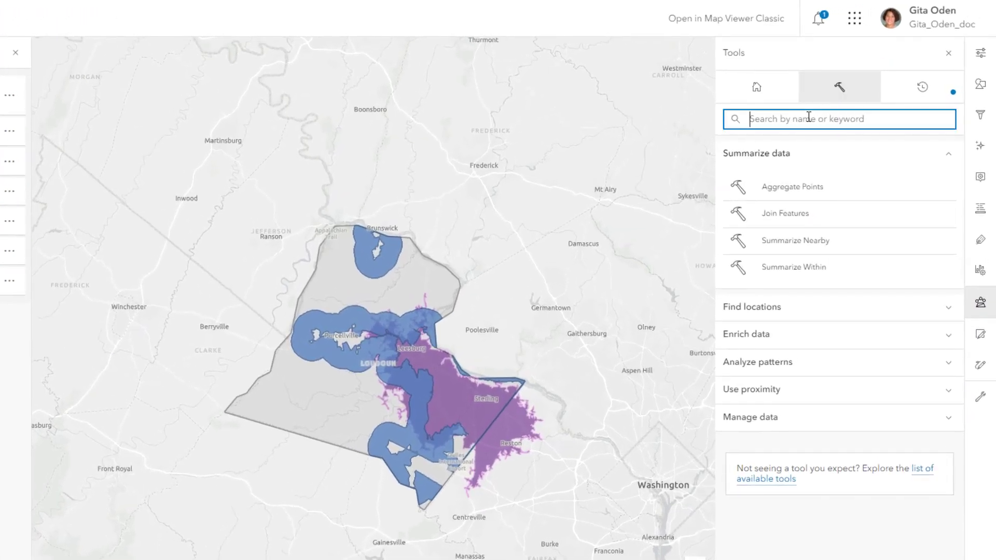
pyautogui.write('overlay')
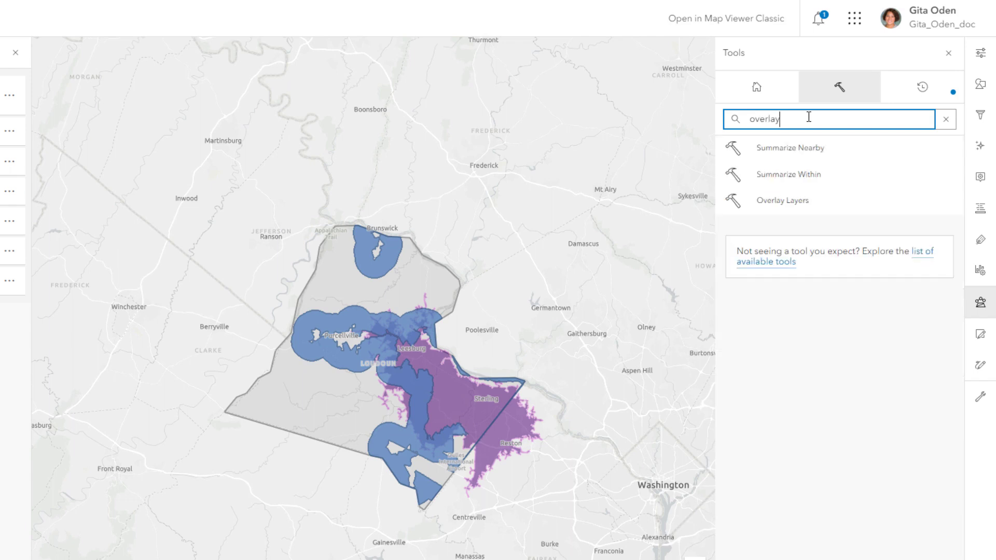
pyautogui.click(799, 202)
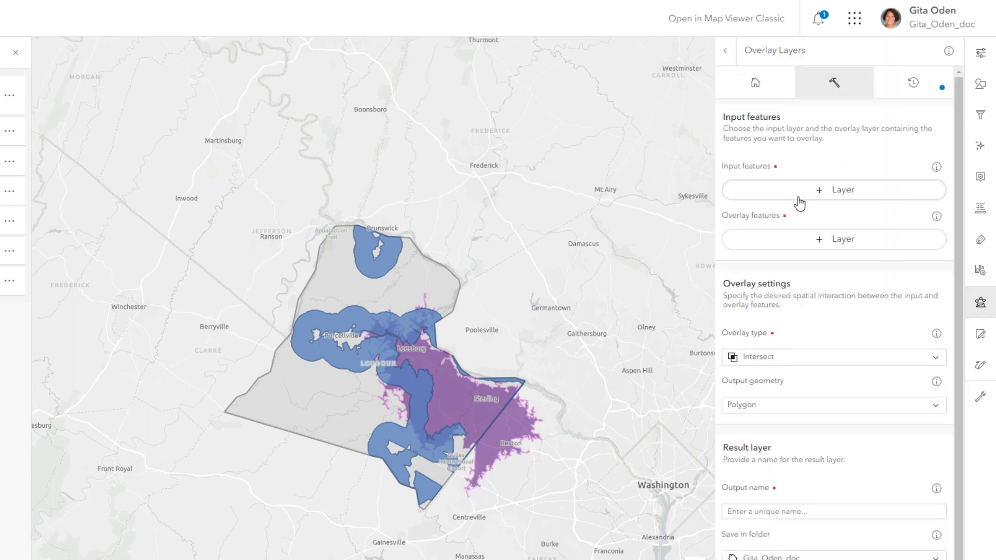
# Erase Drive20MinHospital from UrbanAreasBufferOverlay, naming the result Suitable1
pyautogui.click(819, 191)
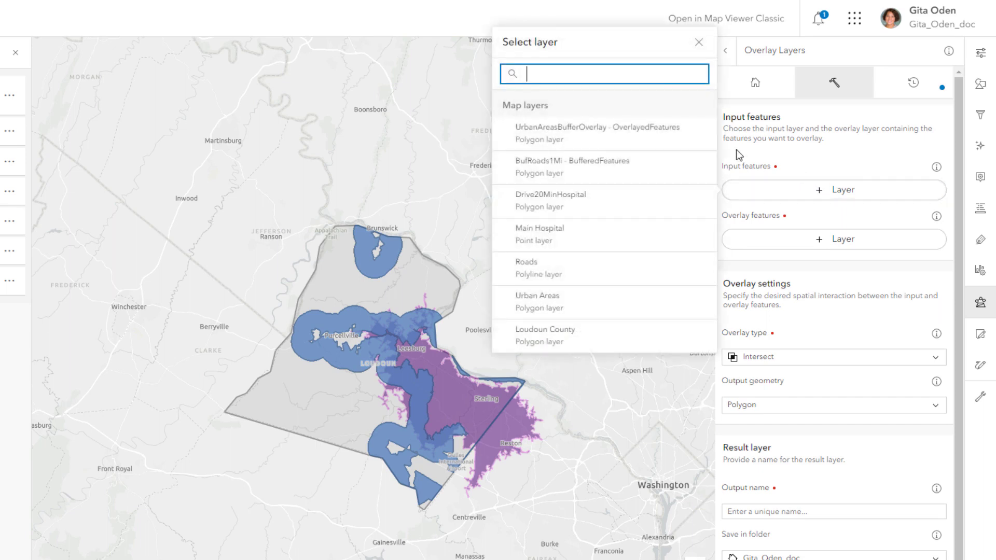
pyautogui.click(651, 127)
pyautogui.click(823, 270)
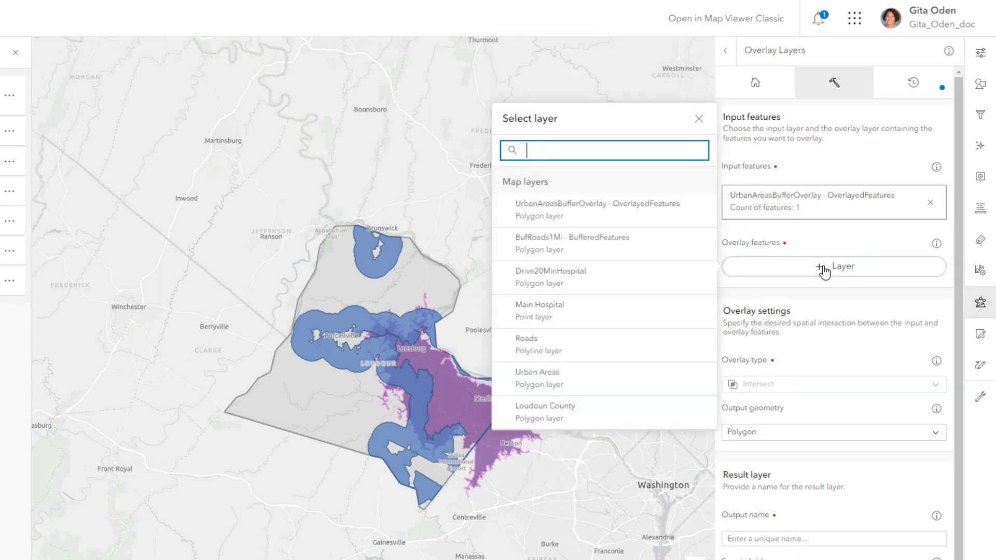
pyautogui.click(674, 280)
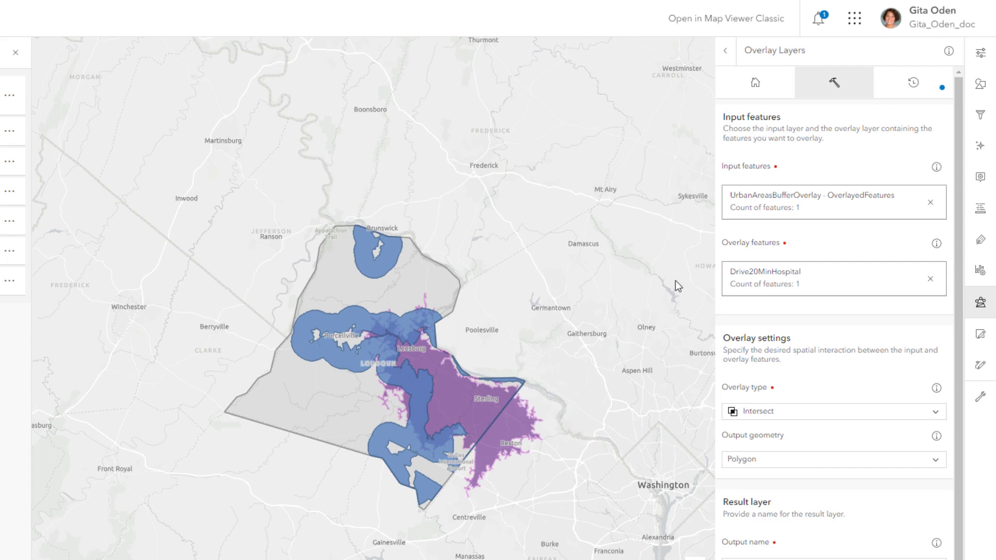
pyautogui.click(840, 413)
pyautogui.click(780, 464)
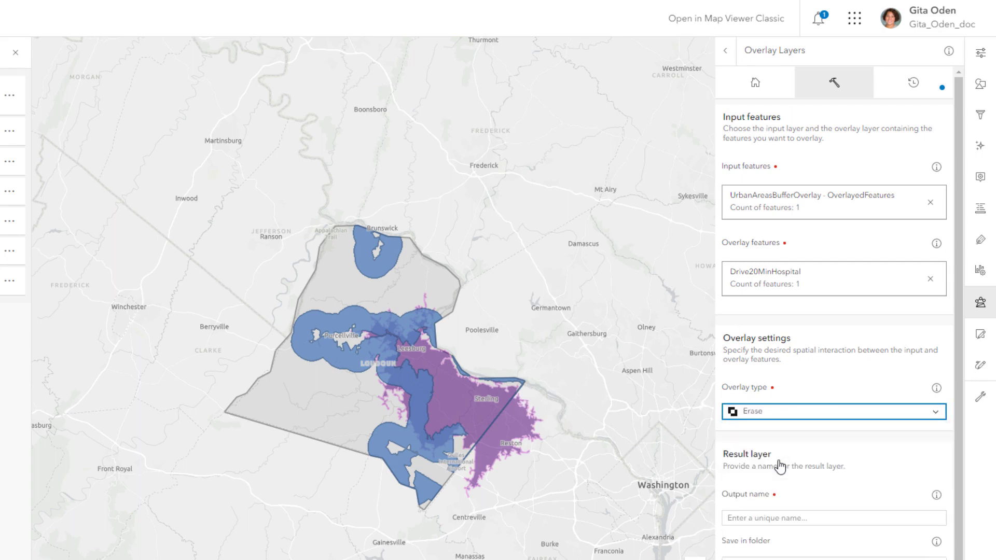
pyautogui.click(780, 518)
pyautogui.write('Suitable1')
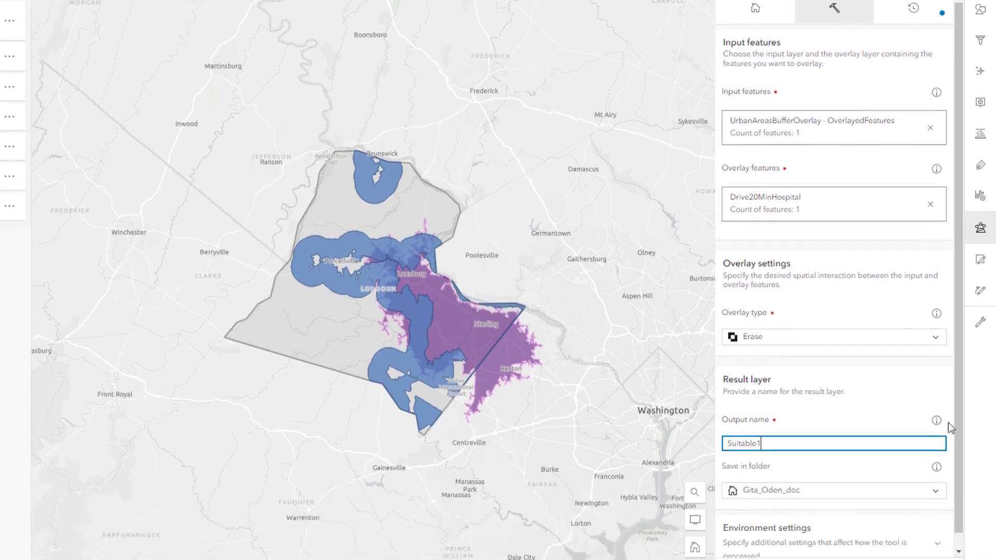
pyautogui.scroll(-1, 948, 467)
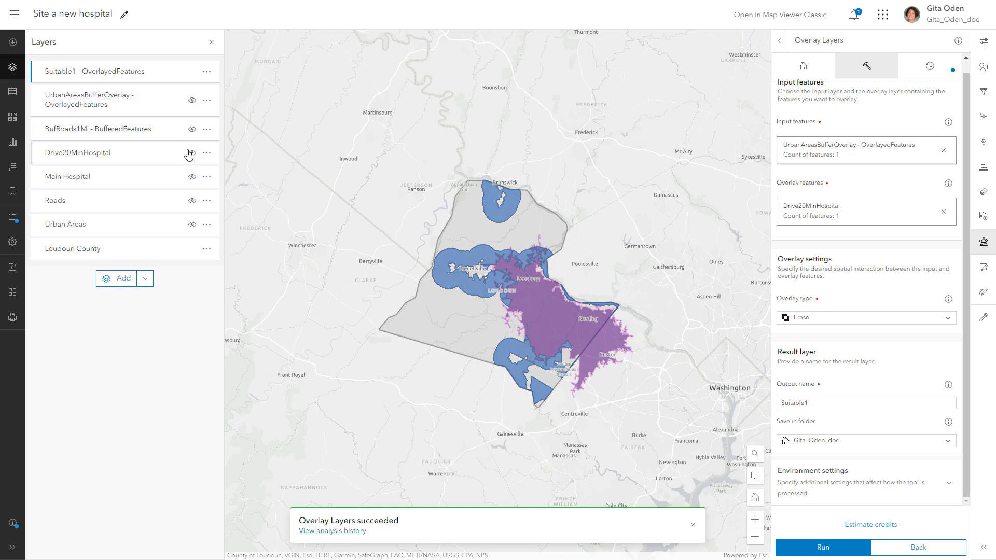
# Turn off the Drive20MinHospital layer and turn BufRoads1Mi back on
pyautogui.click(192, 154)
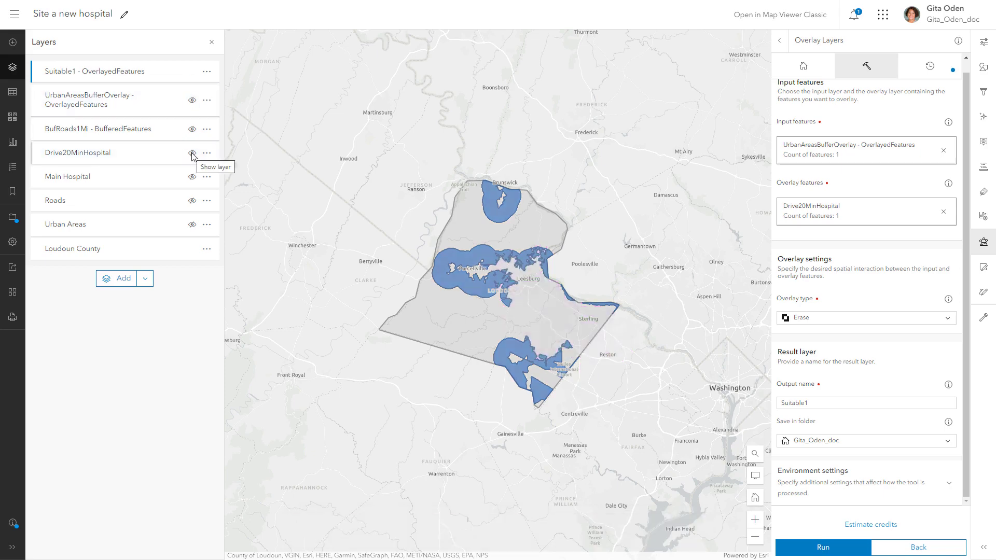
pyautogui.click(192, 130)
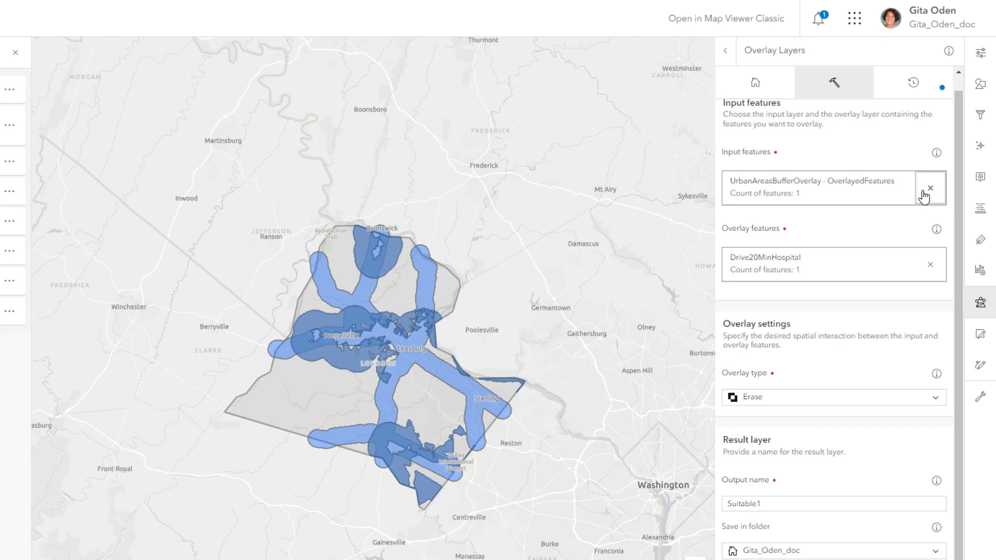
# Set Suitable1 as the input features and BufRoads1Mi as the overlay features
pyautogui.click(929, 190)
pyautogui.click(863, 192)
pyautogui.click(582, 122)
pyautogui.click(773, 282)
pyautogui.click(652, 287)
# Choose the Intersect overlay type, rename the output to Suitable2, and run it
pyautogui.click(936, 419)
pyautogui.click(838, 427)
pyautogui.click(780, 482)
pyautogui.press('BackSpace')
pyautogui.write('2')
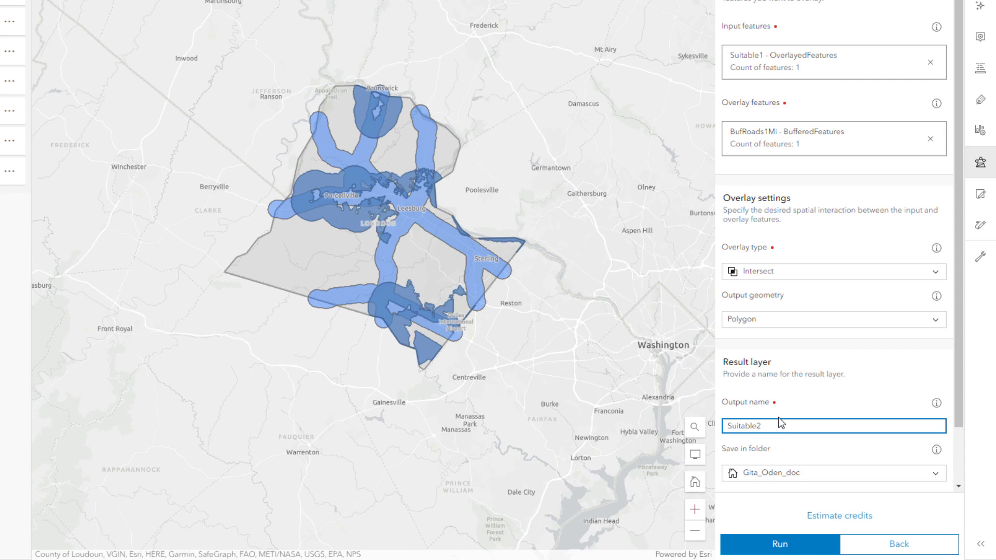
pyautogui.click(780, 546)
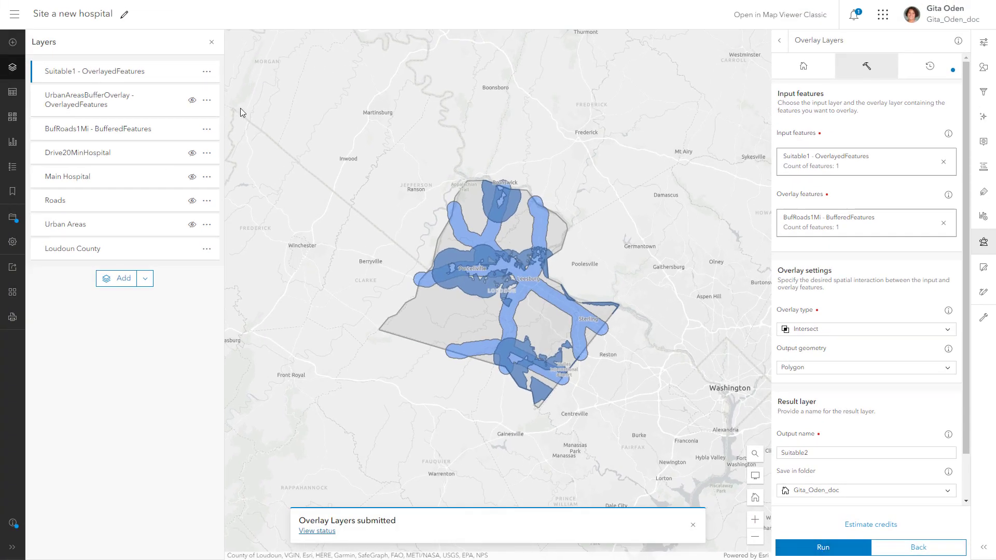
# Hide Suitable1 and BufRoads1Mi, dismiss the success notice, and bring up the Create app choices
pyautogui.click(191, 73)
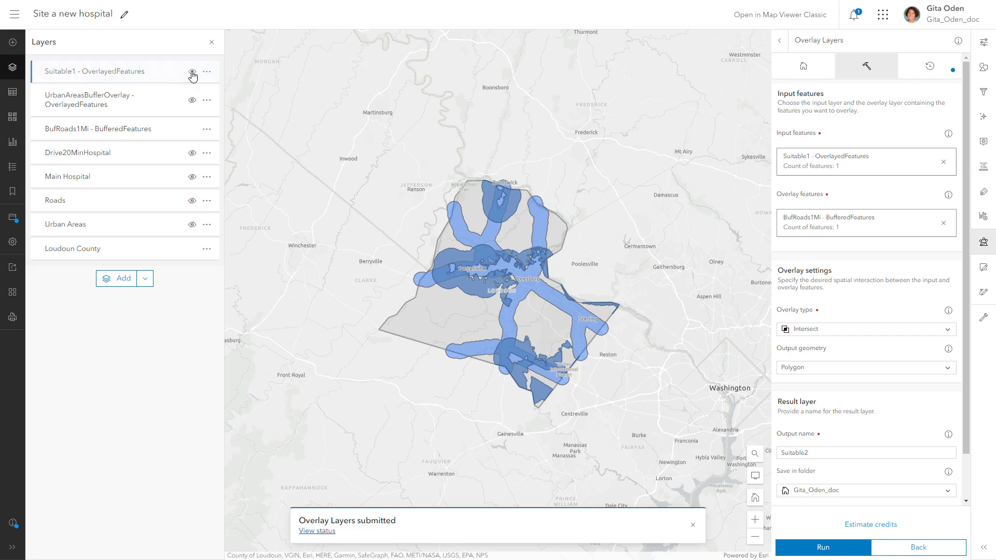
pyautogui.click(192, 129)
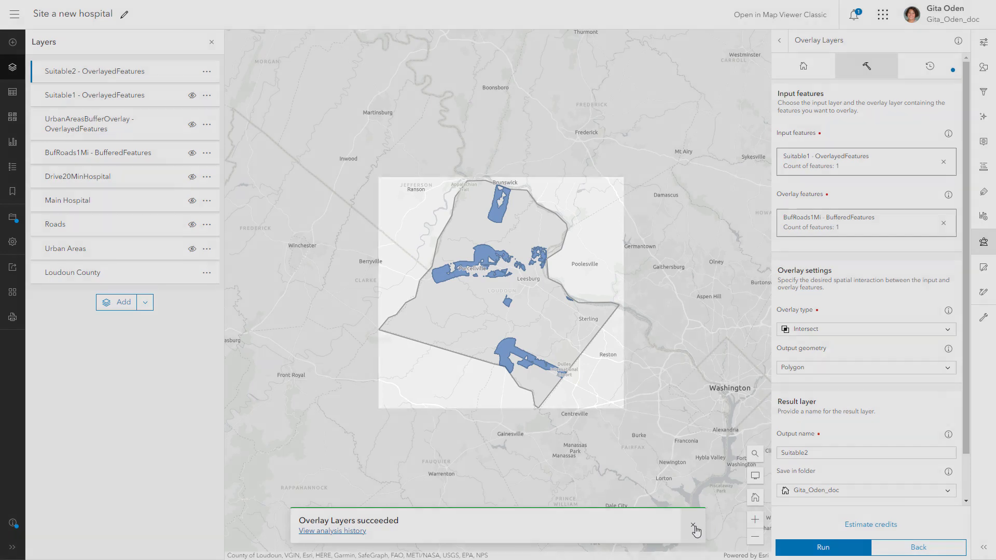
pyautogui.click(693, 525)
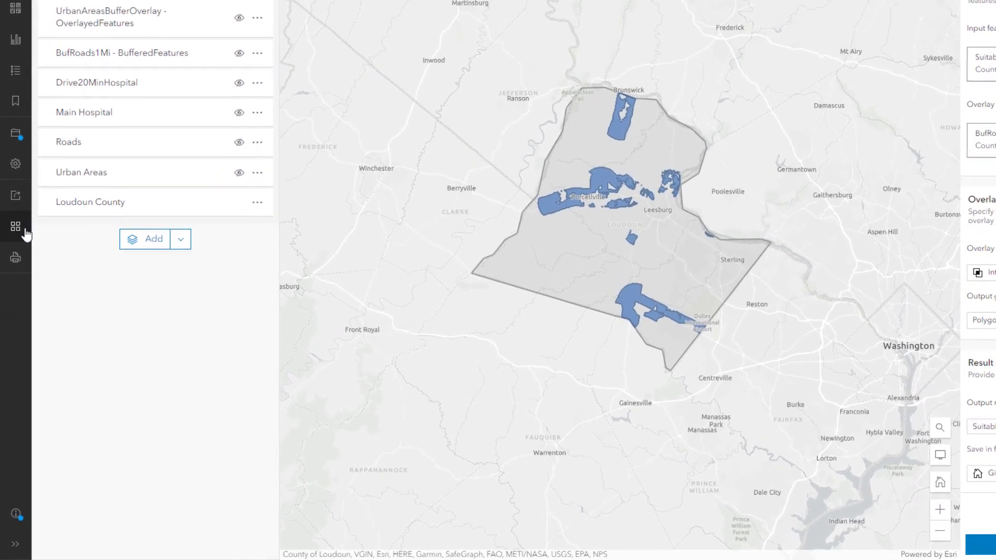
pyautogui.click(17, 228)
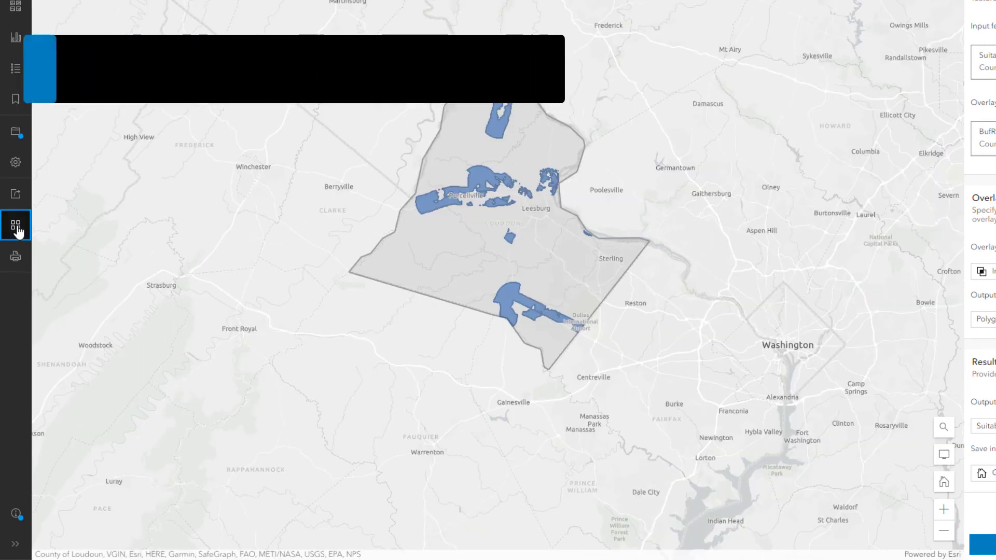